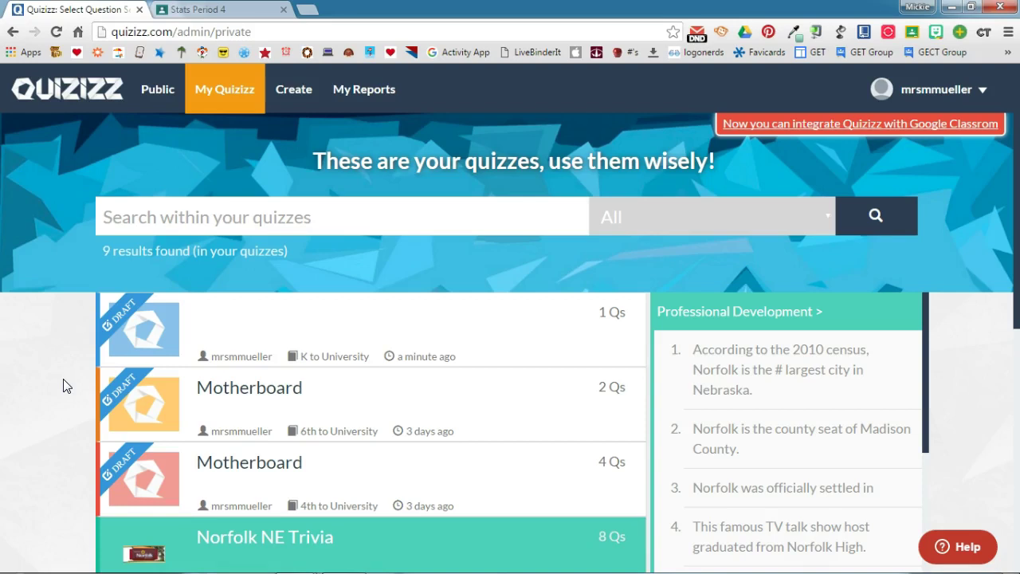
Open the Norfolk NE Trivia quiz and assign it as homework.
left_click(260, 542)
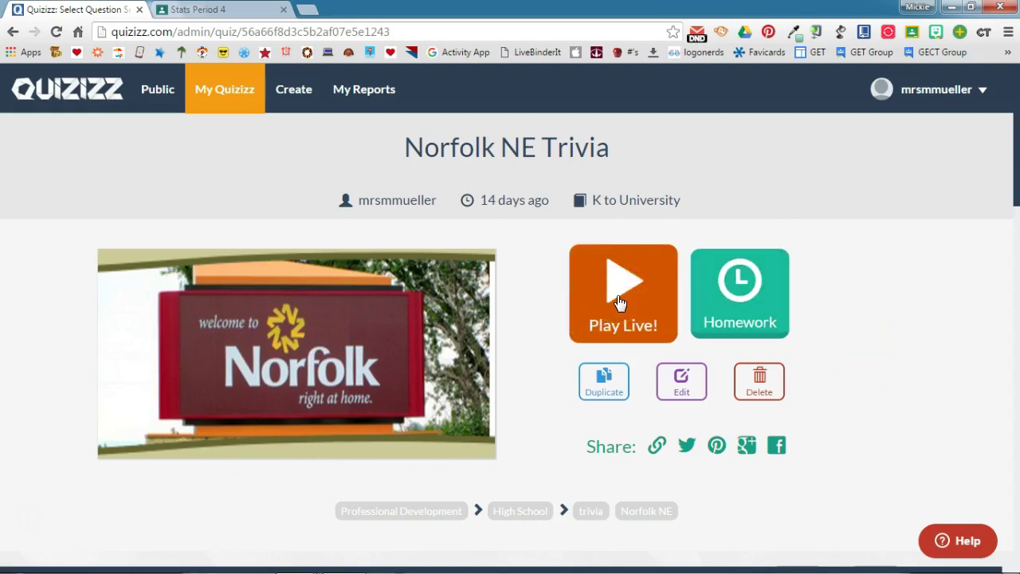
left_click(753, 295)
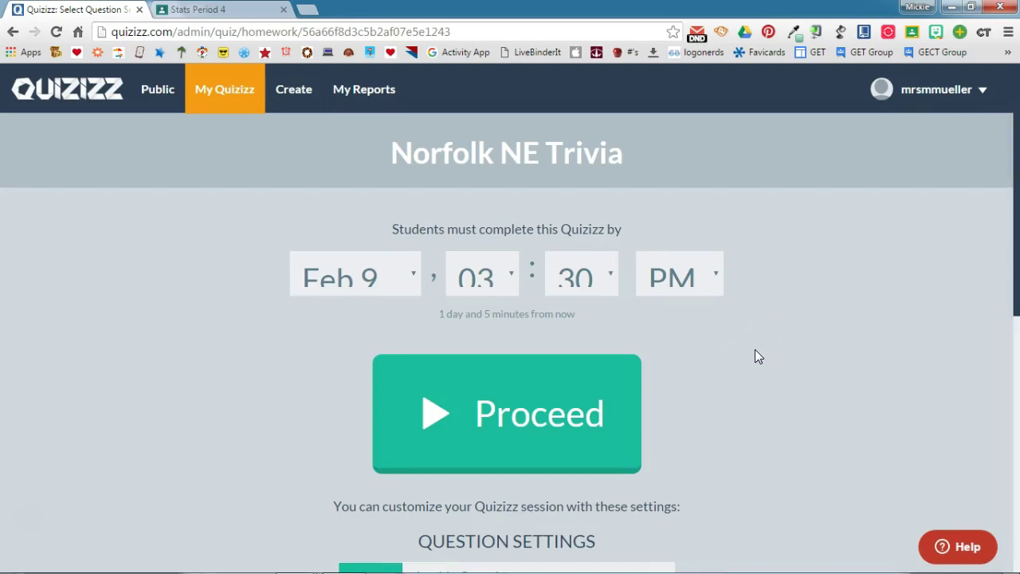
scroll(837, 349, "down", 3)
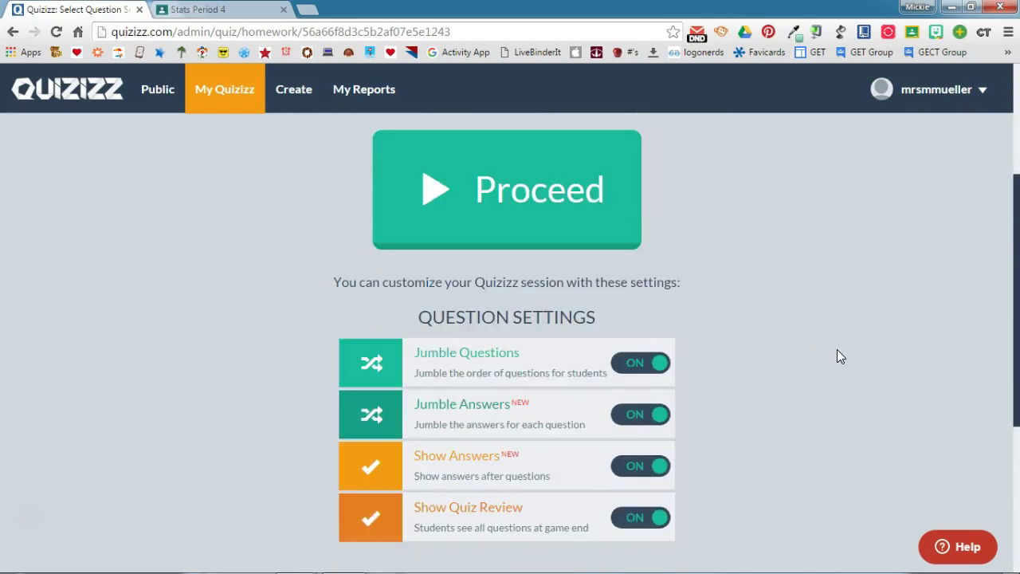
scroll(837, 356, "down", 2)
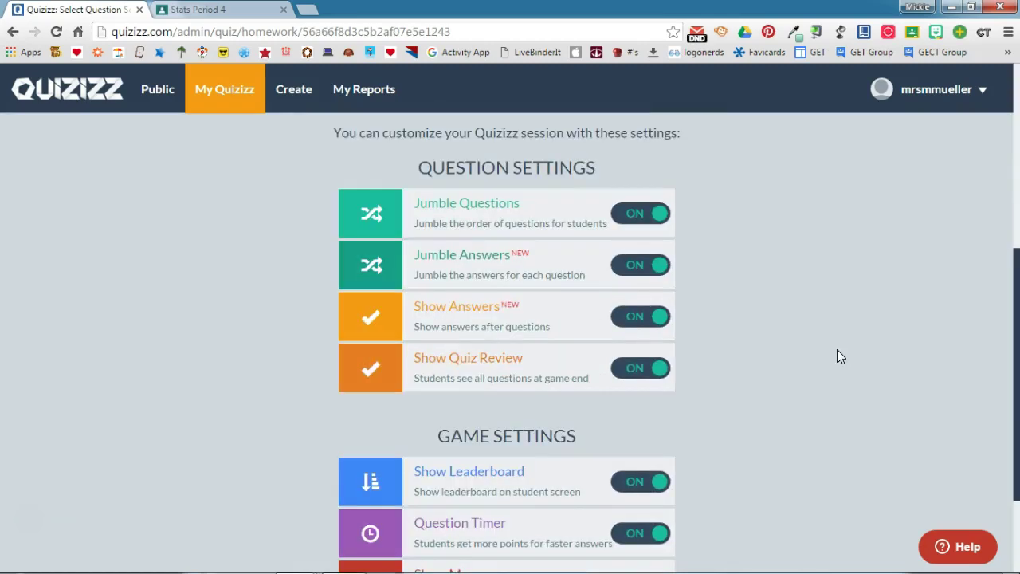
scroll(837, 356, "down", 2)
scroll(837, 356, "up", 2)
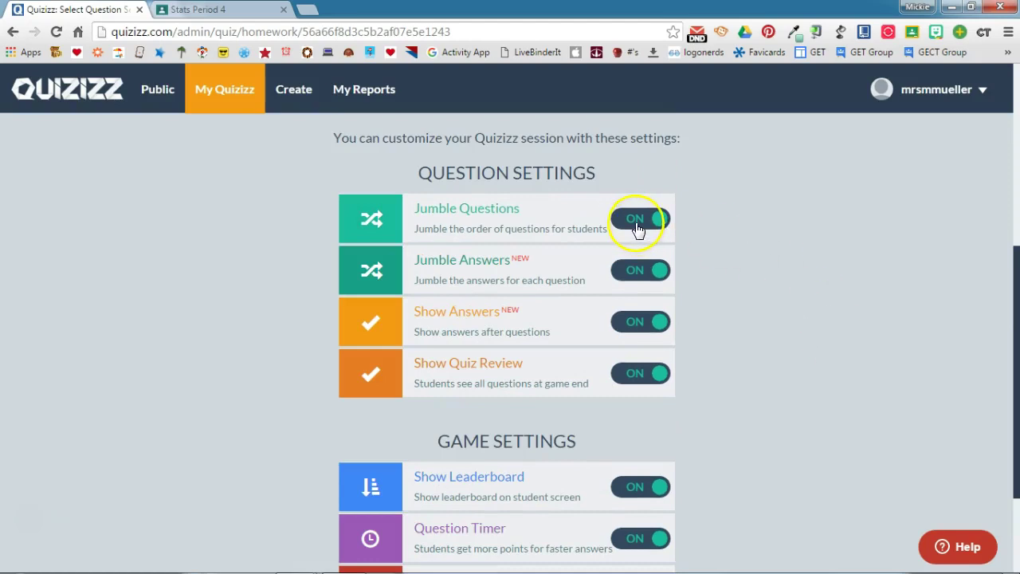
left_click(637, 229)
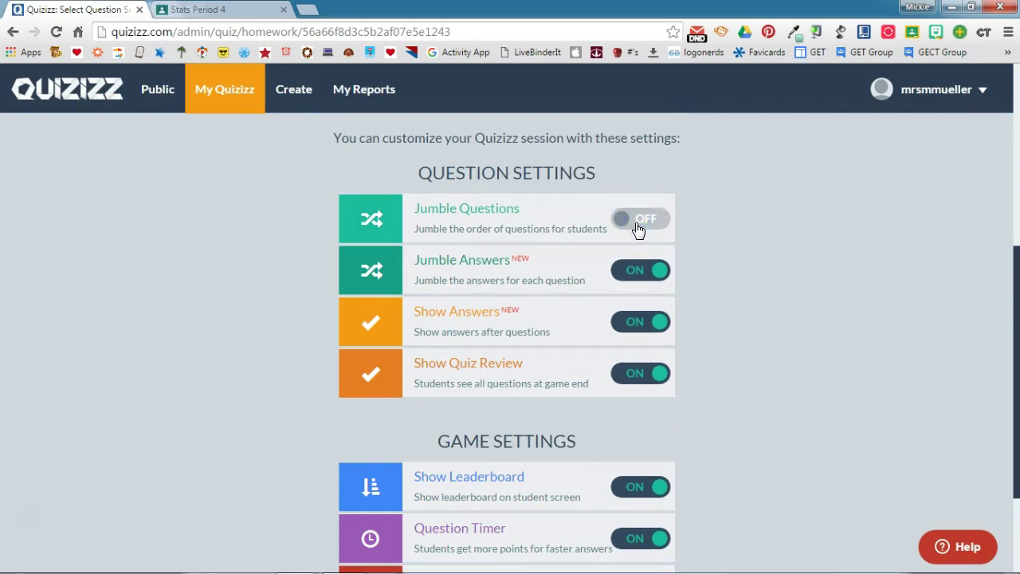
left_click(637, 226)
scroll(762, 361, "up", 5)
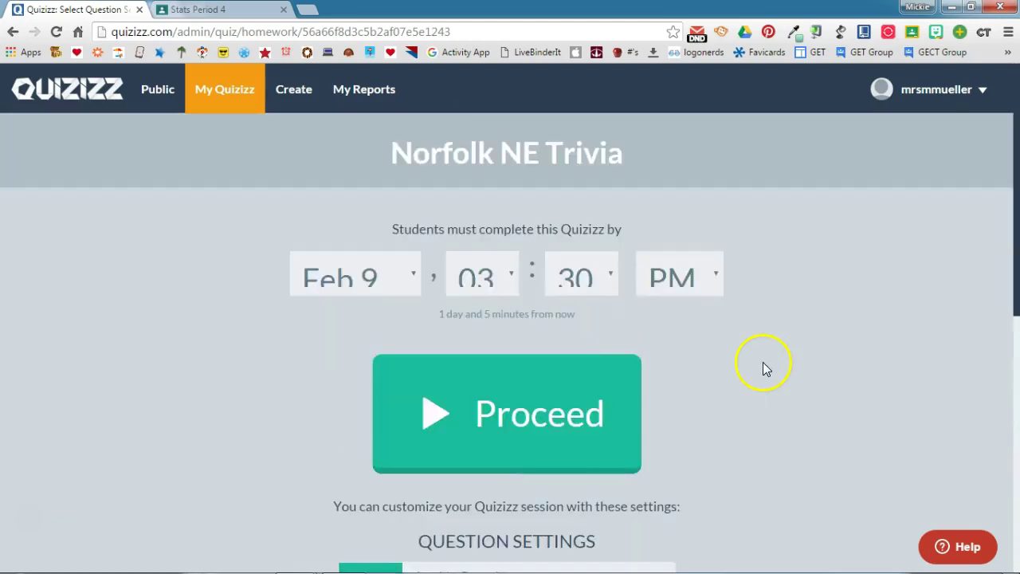
Make the homework live with game code 46480 and start sharing it to Google Classroom.
left_click(540, 394)
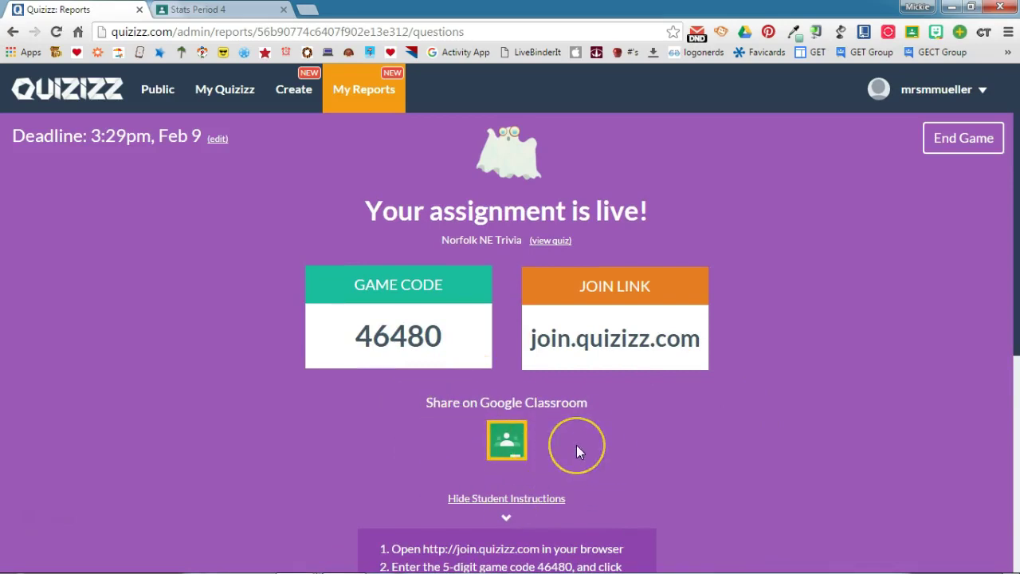
left_click(506, 440)
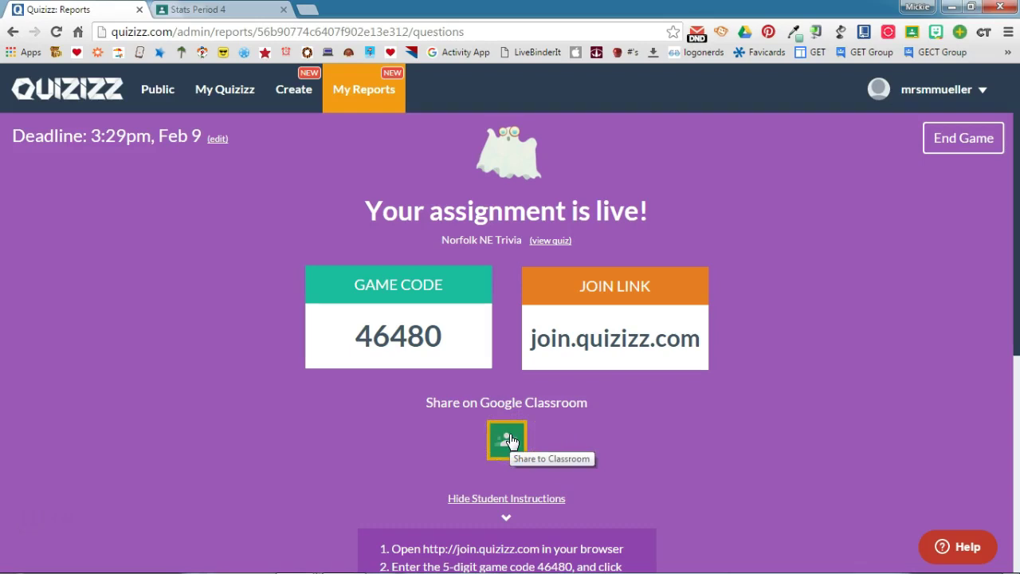
left_click(510, 441)
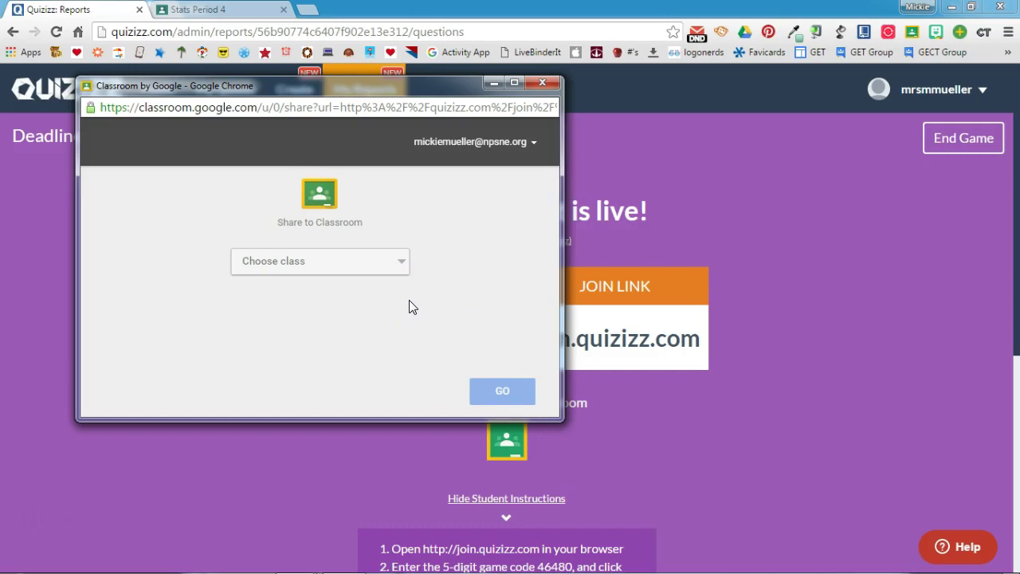
Choose the Stats Period 4 class and set the action to Make an announcement.
left_click(354, 264)
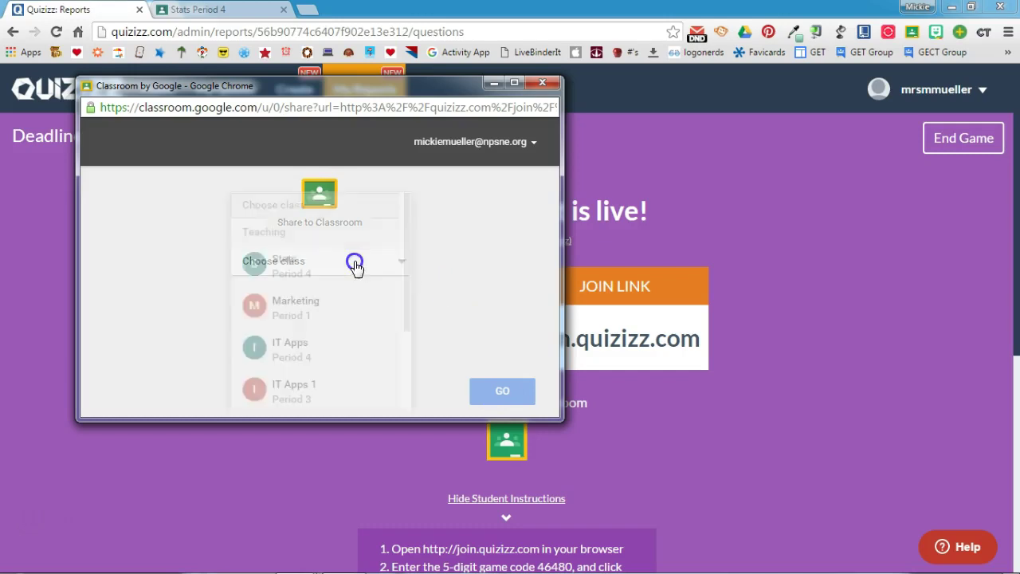
left_click(284, 273)
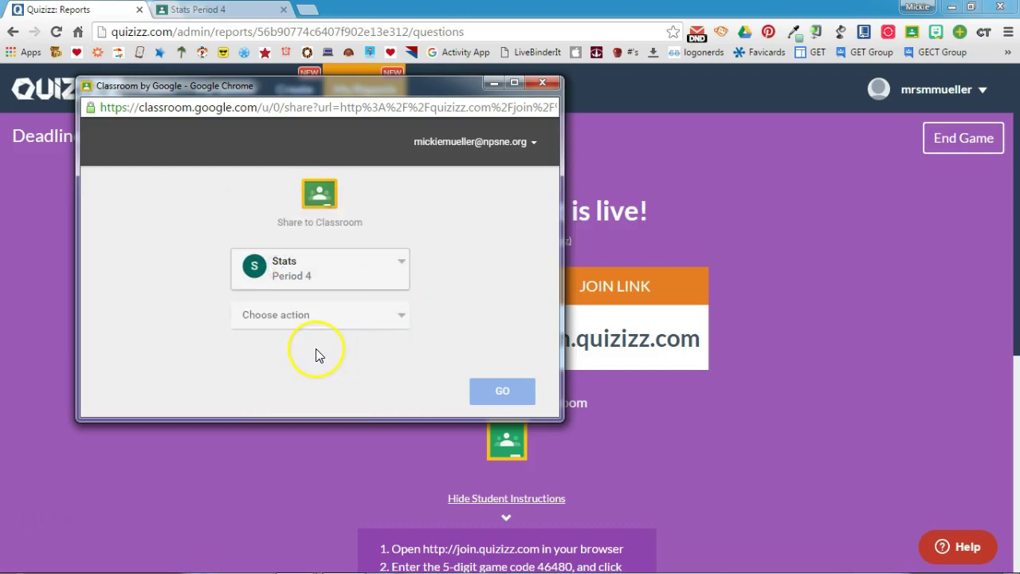
left_click(315, 320)
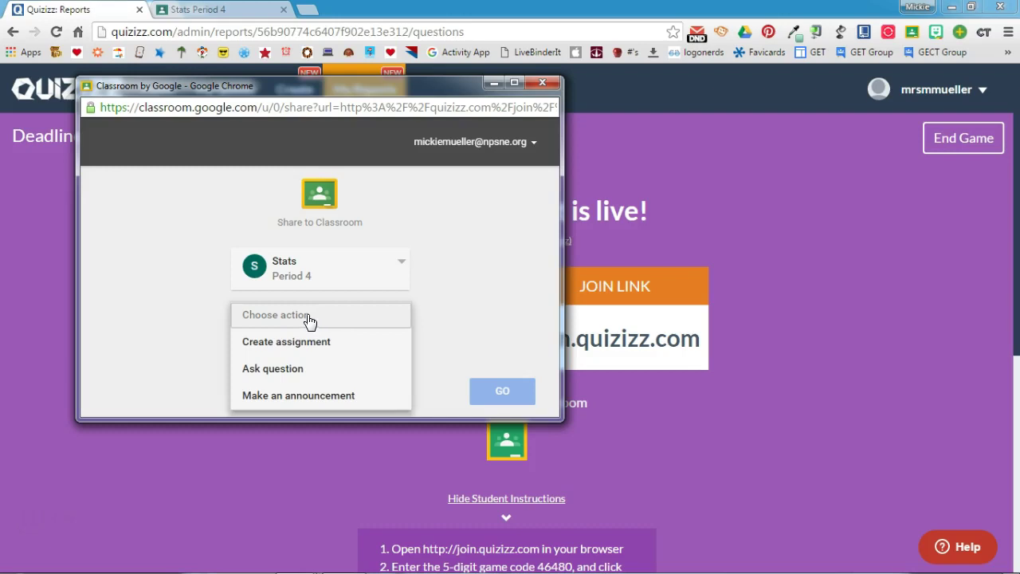
left_click(305, 394)
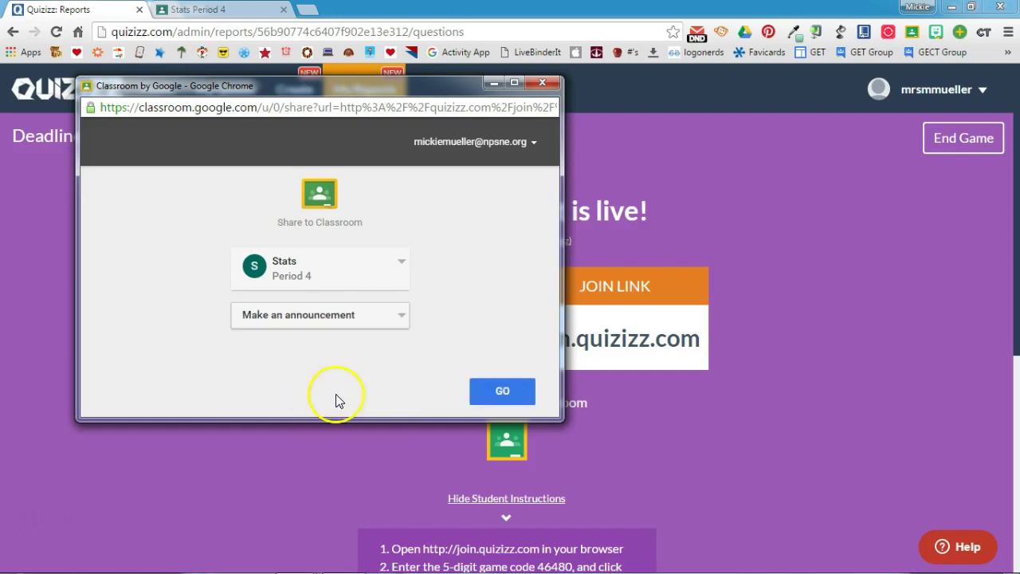
Post the announcement with the Quizizz join link to Stats Period 4.
left_click(482, 394)
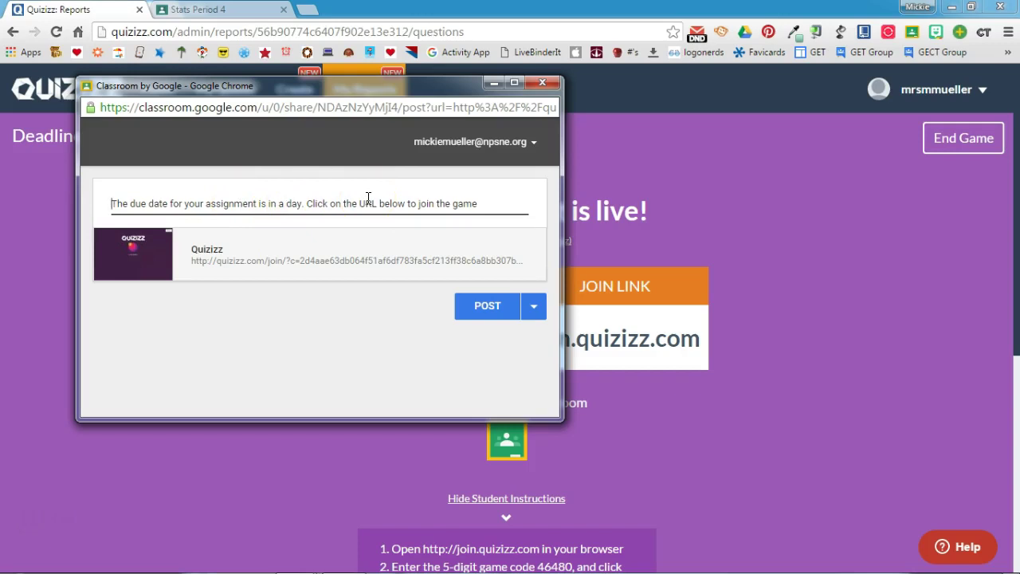
left_click(490, 311)
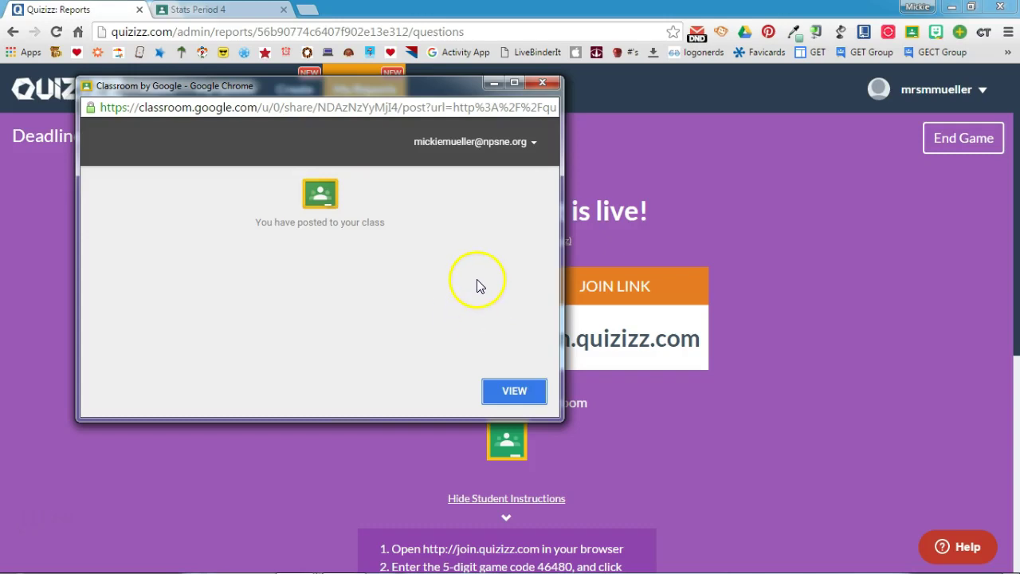
Refresh the Stats Period 4 stream and open the posted Quizizz assignment link.
mouse_move(223, 565)
mouse_move(295, 564)
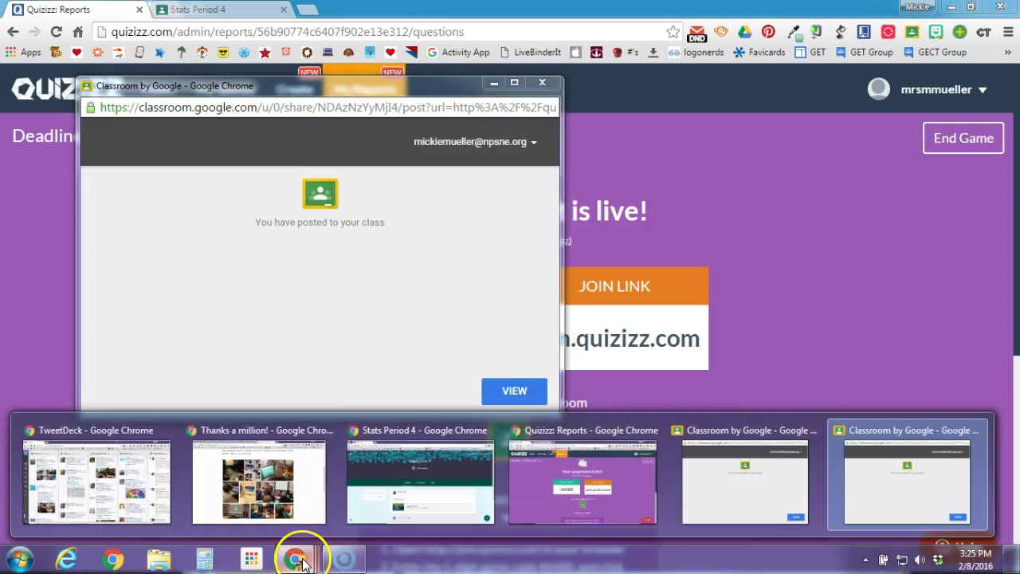
left_click(402, 514)
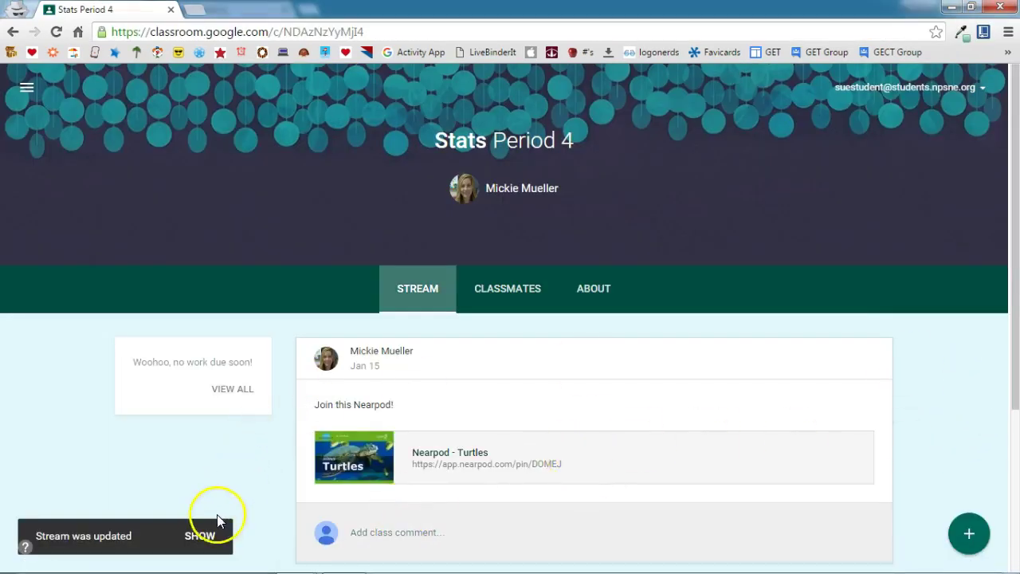
left_click(201, 535)
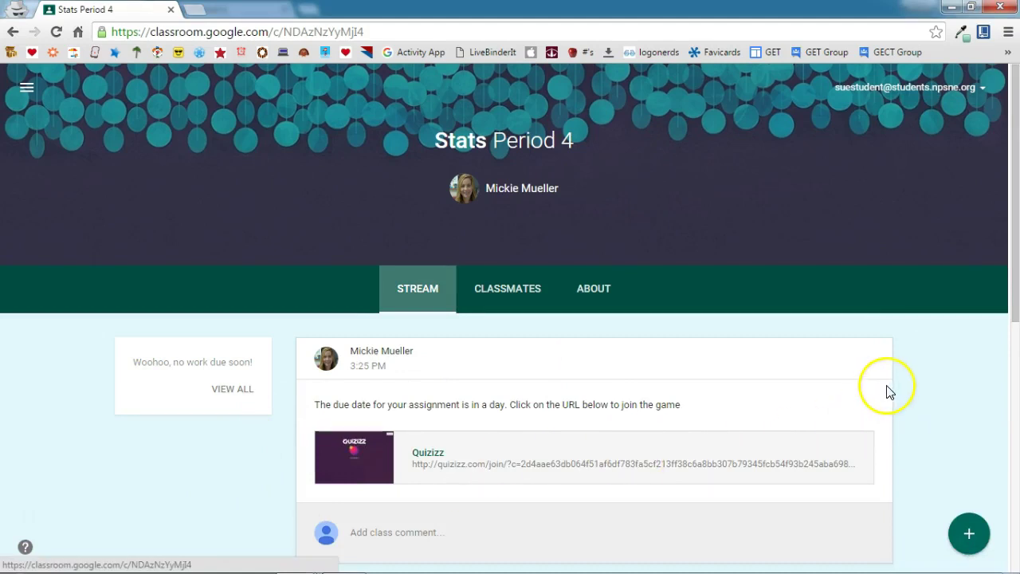
scroll(916, 375, "down", 1)
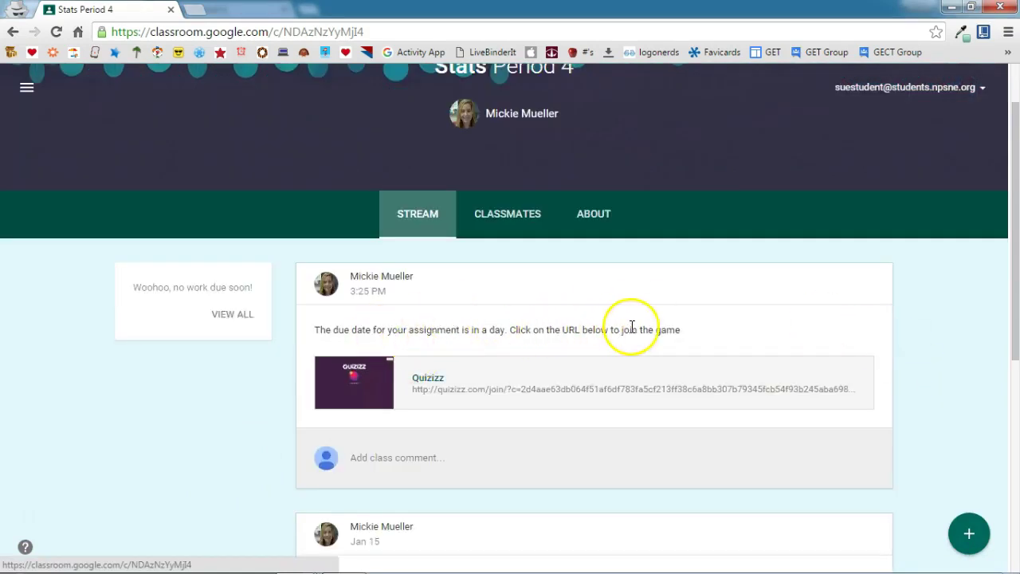
left_click(430, 381)
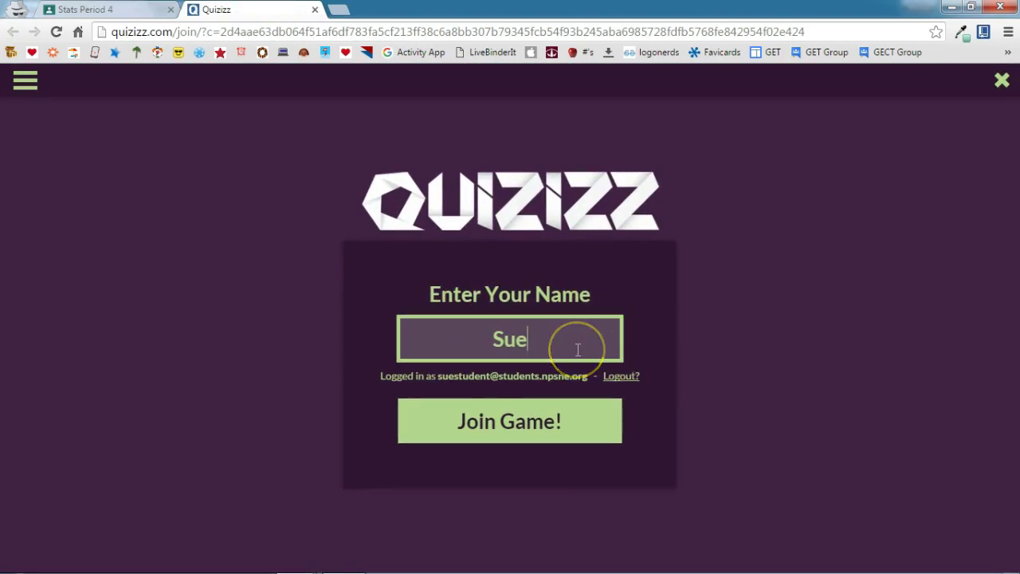
Join the game as the student, appearing as the single player with a sheep avatar.
left_click(517, 427)
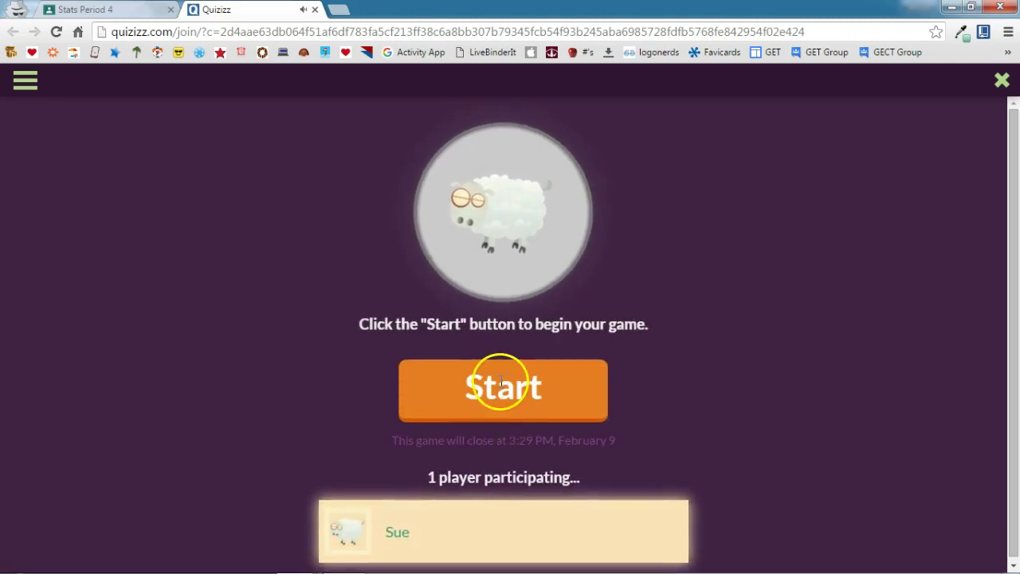
Start the game and answer each question, including 9th and Johnny Carson.
left_click(500, 381)
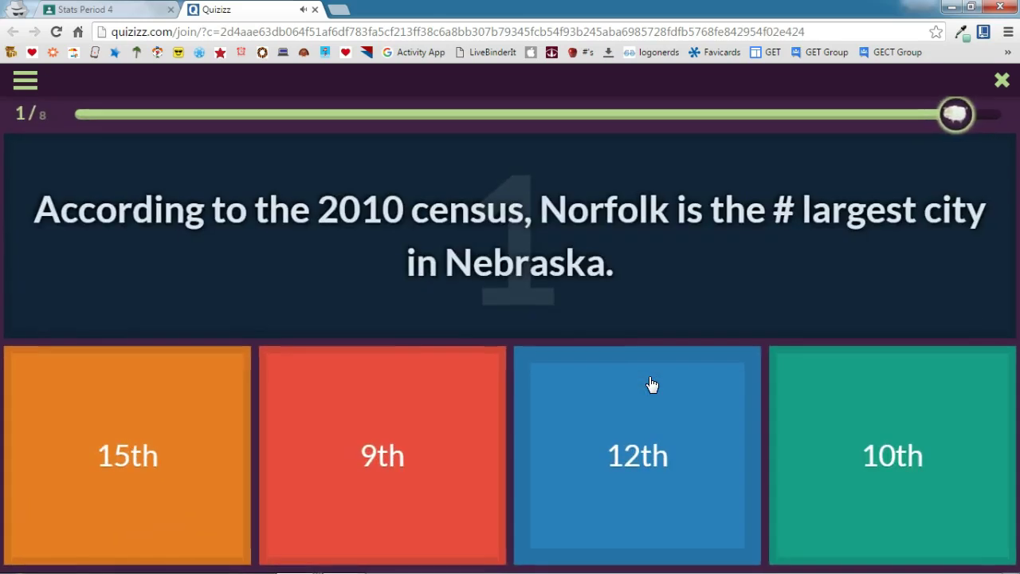
left_click(393, 450)
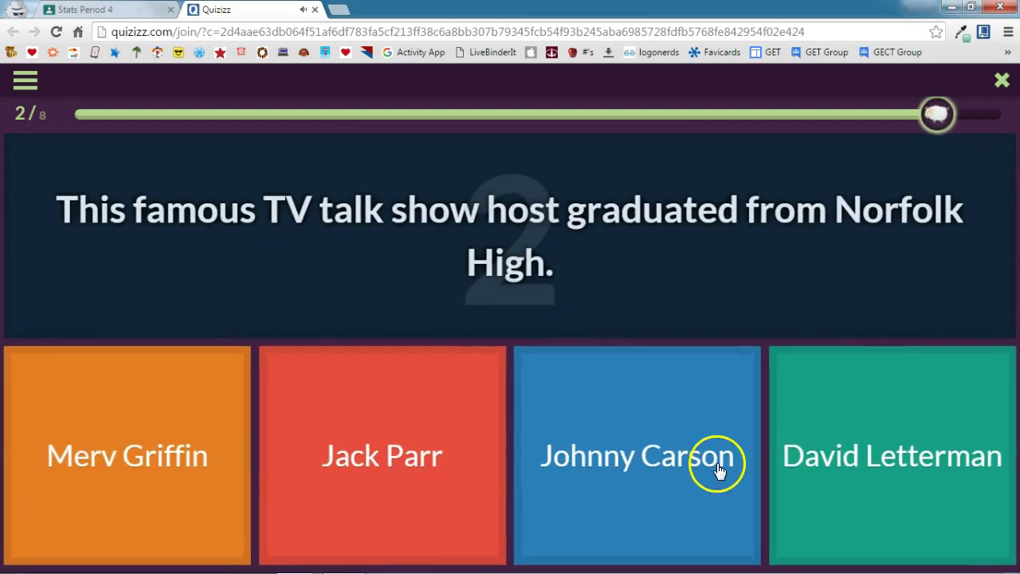
left_click(716, 464)
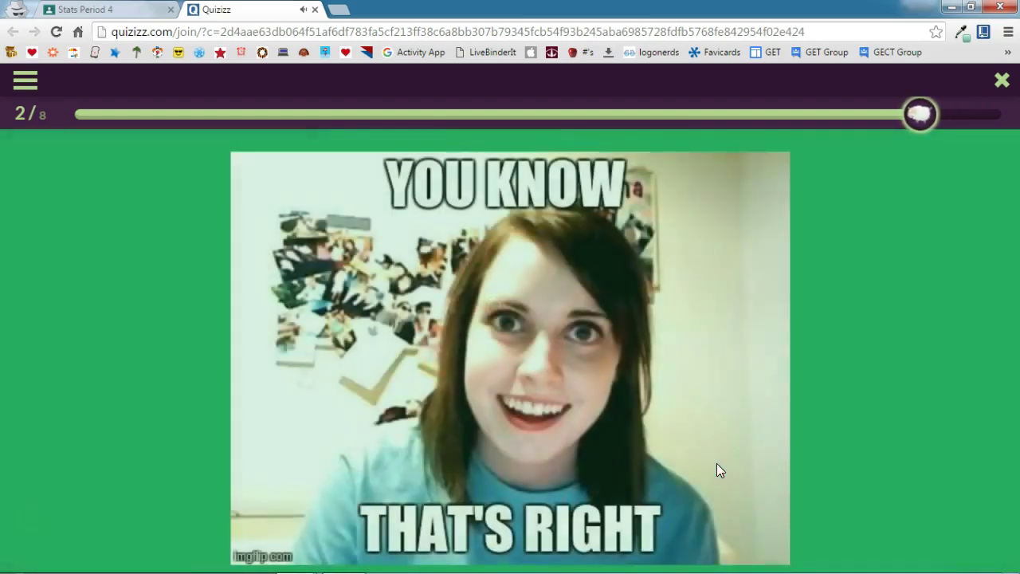
left_click(266, 449)
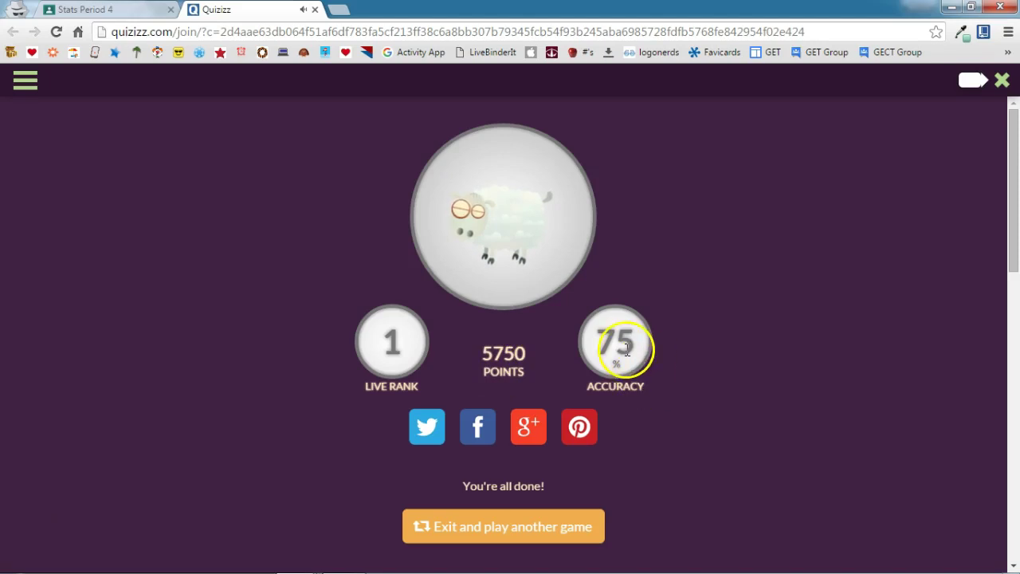
scroll(847, 403, "down", 4)
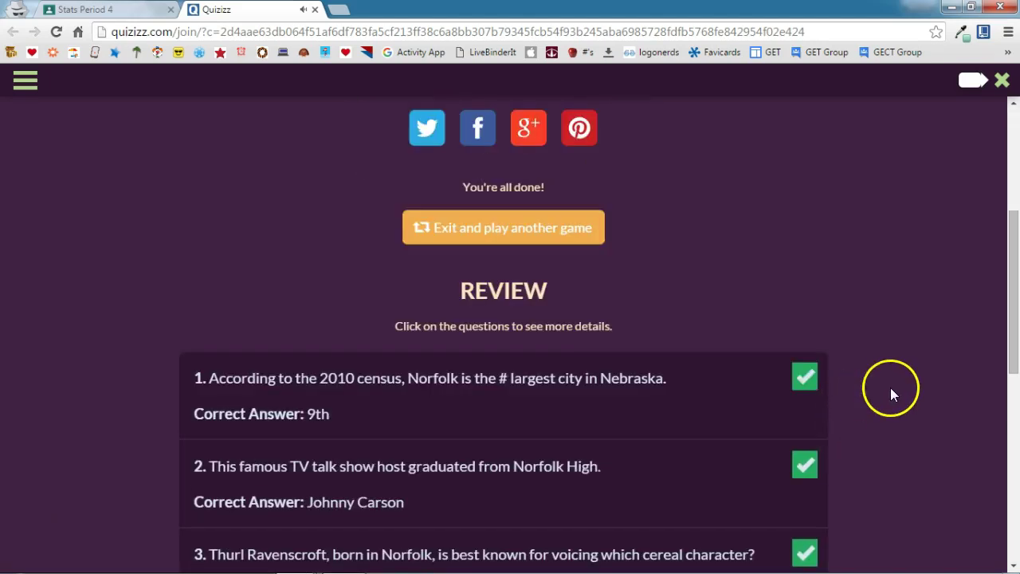
scroll(892, 386, "down", 3)
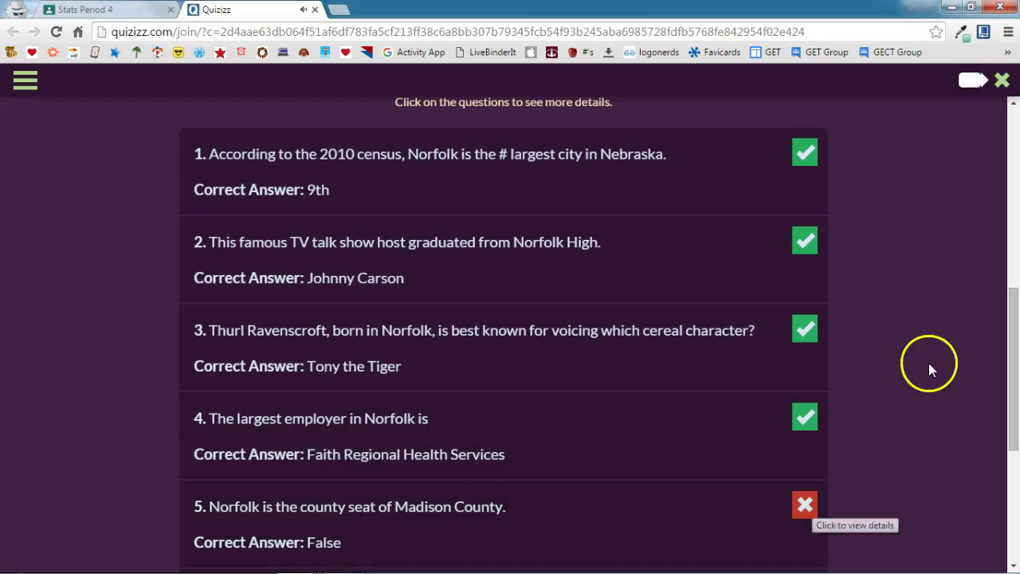
scroll(934, 362, "up", 6)
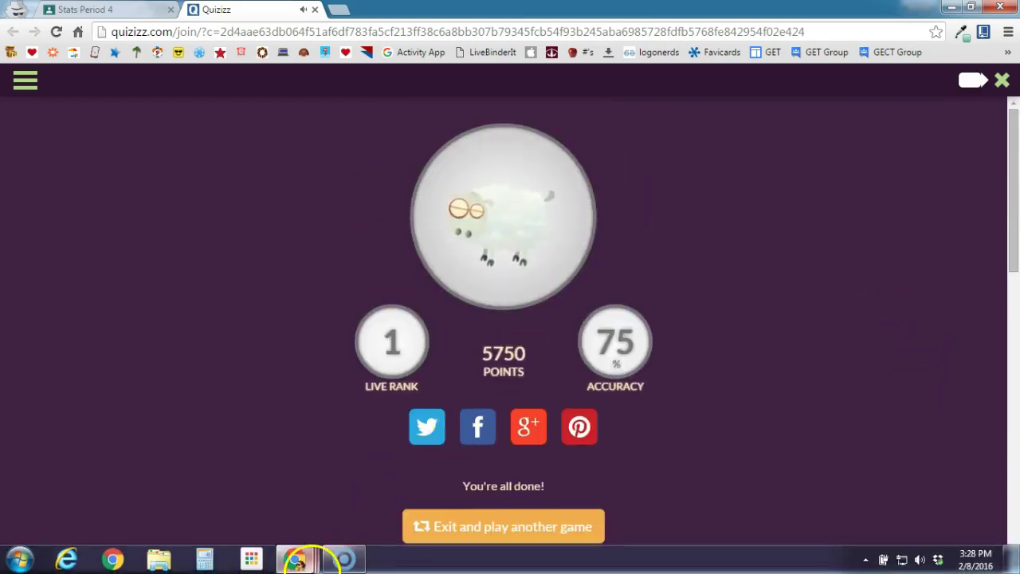
Switch to the teacher's Quizizz Reports window and open My Reports.
left_click(307, 561)
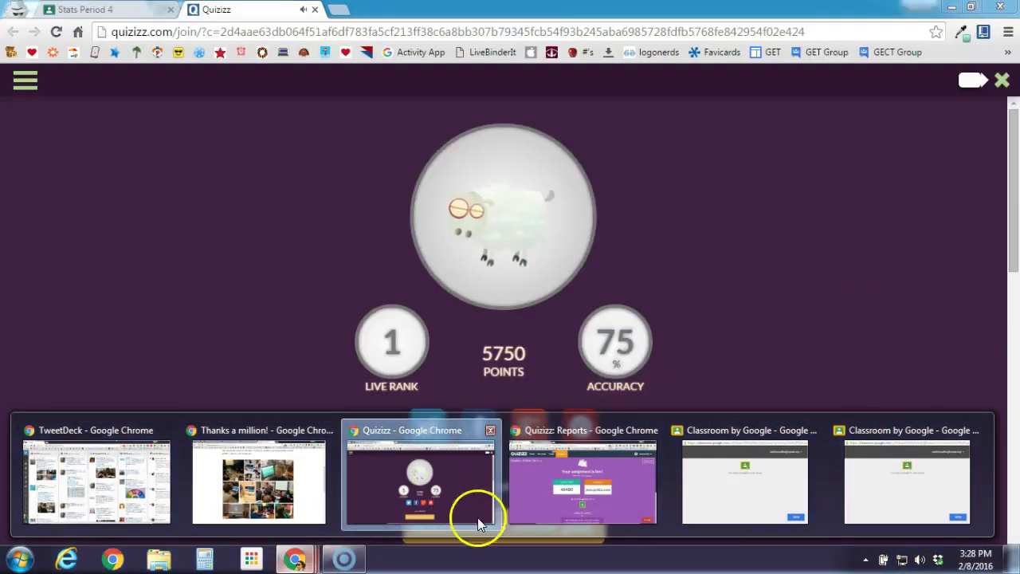
left_click(547, 478)
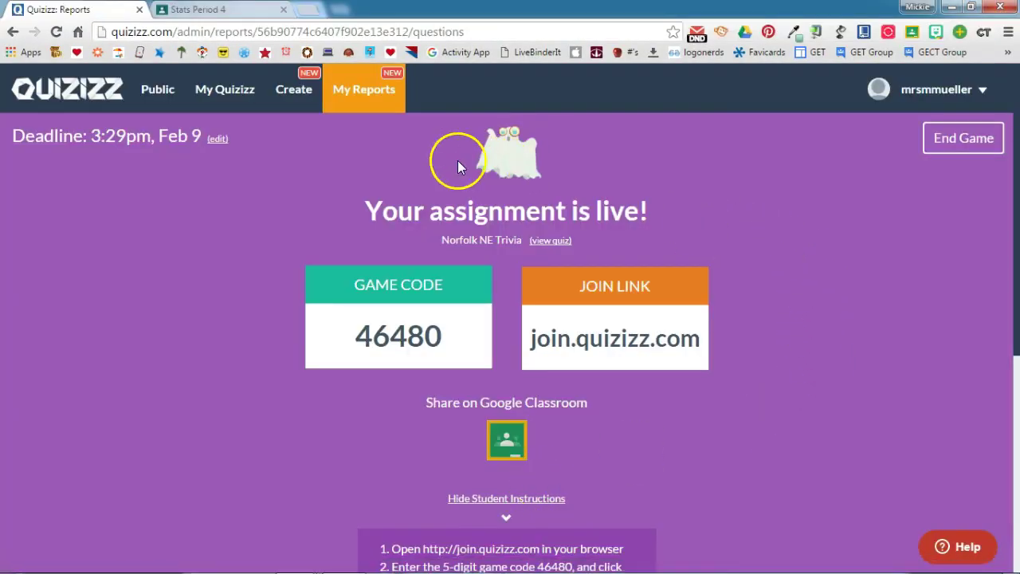
scroll(836, 392, "down", 5)
scroll(846, 398, "up", 3)
scroll(847, 397, "up", 2)
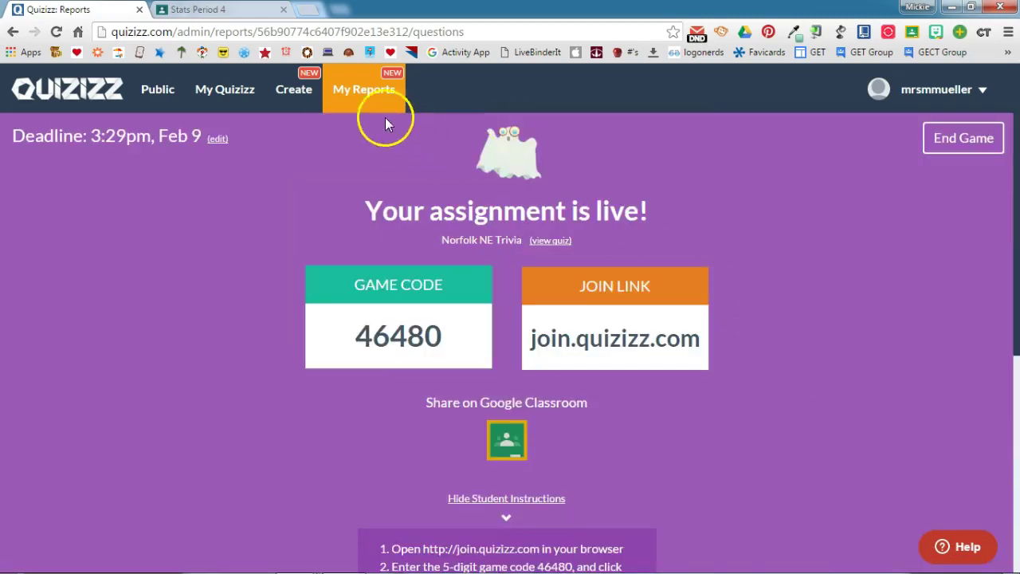
left_click(356, 89)
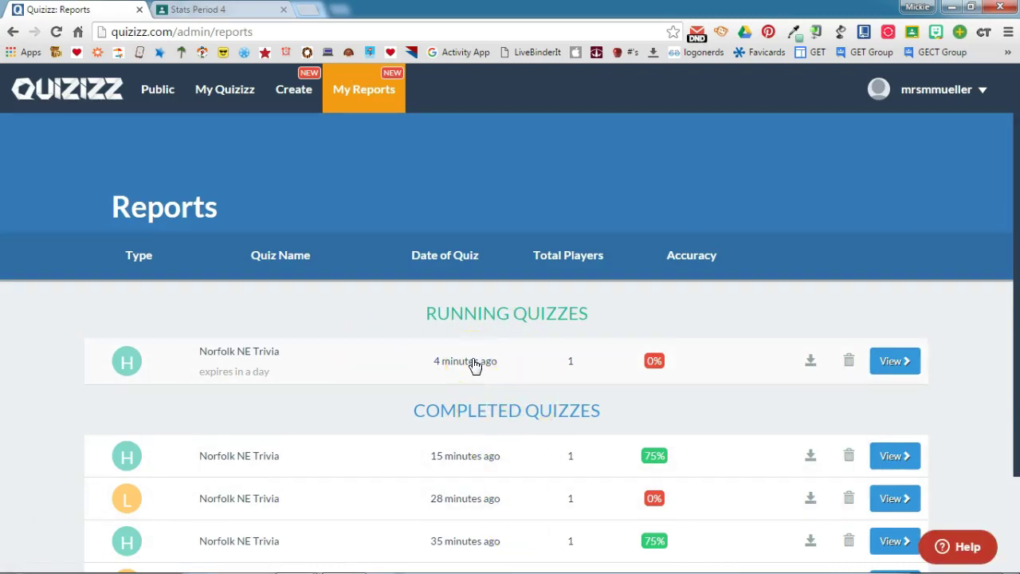
Open the Norfolk NE Trivia report, view the Players breakdown, and download it as Excel.
left_click(892, 360)
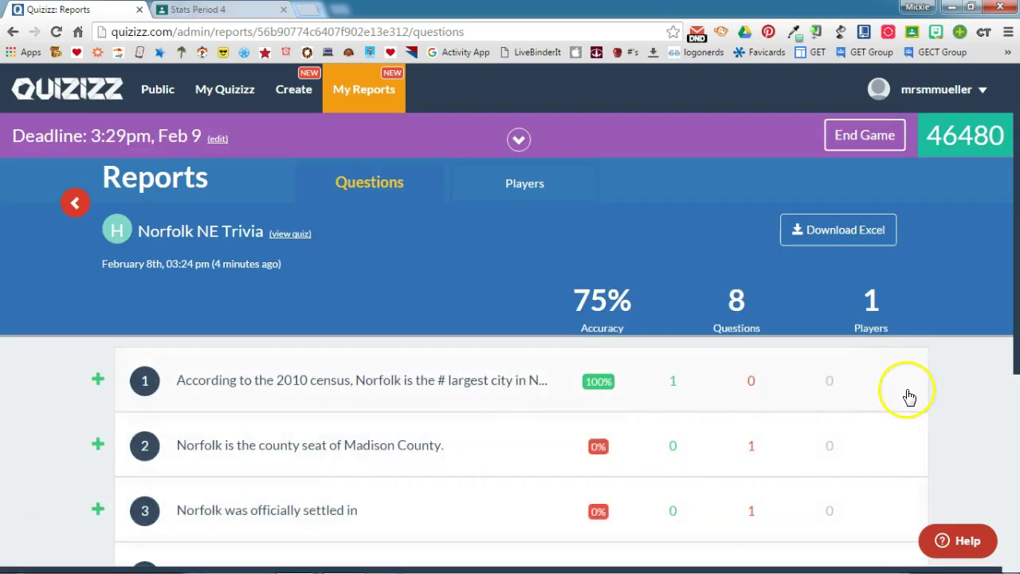
scroll(908, 396, "down", 4)
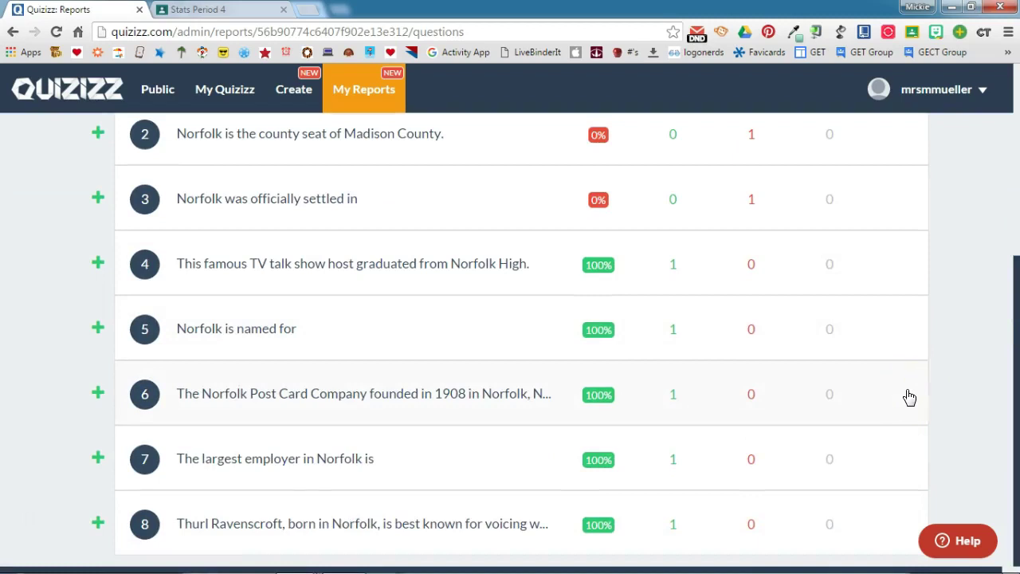
scroll(909, 396, "up", 4)
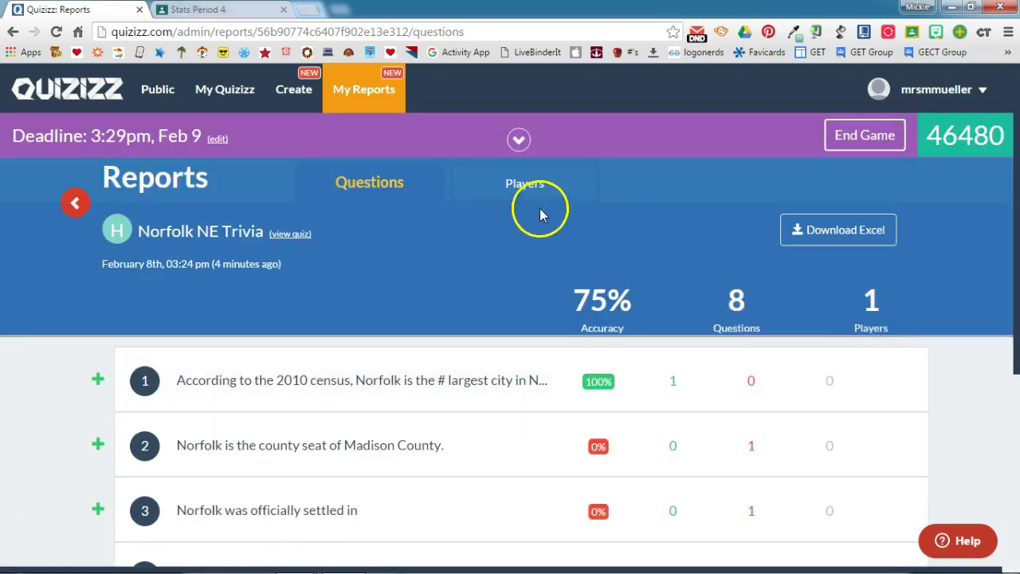
left_click(526, 184)
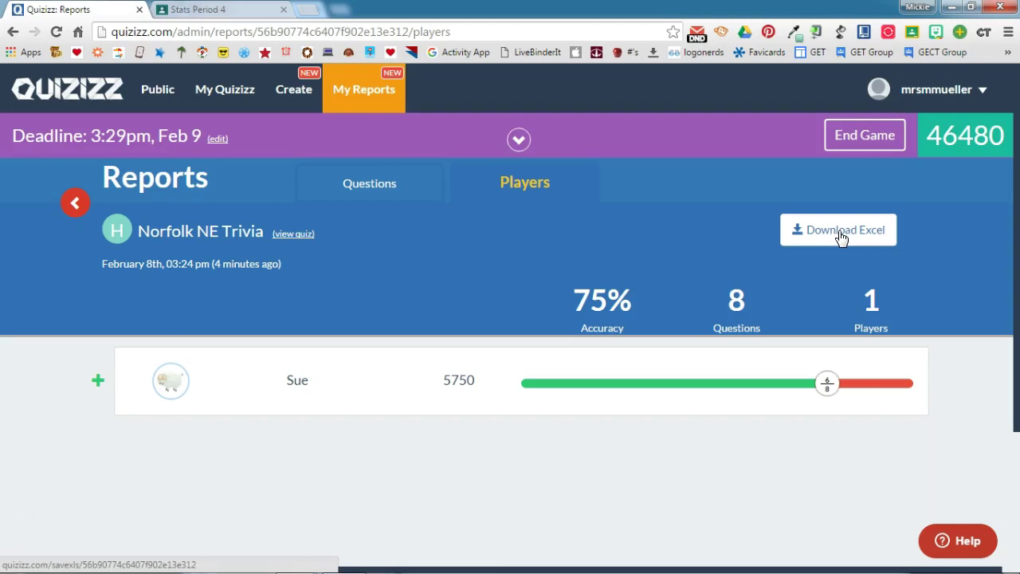
left_click(841, 237)
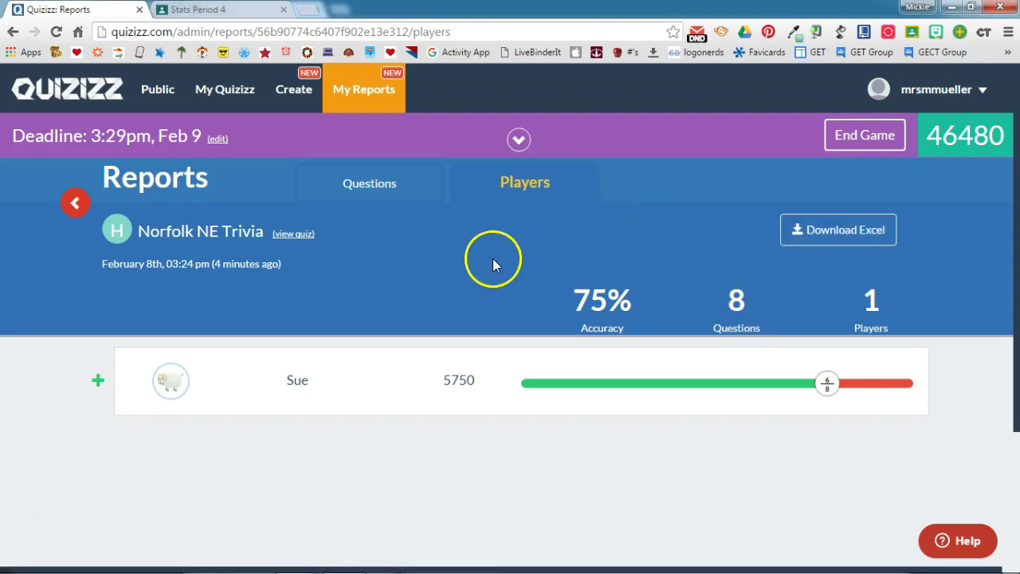